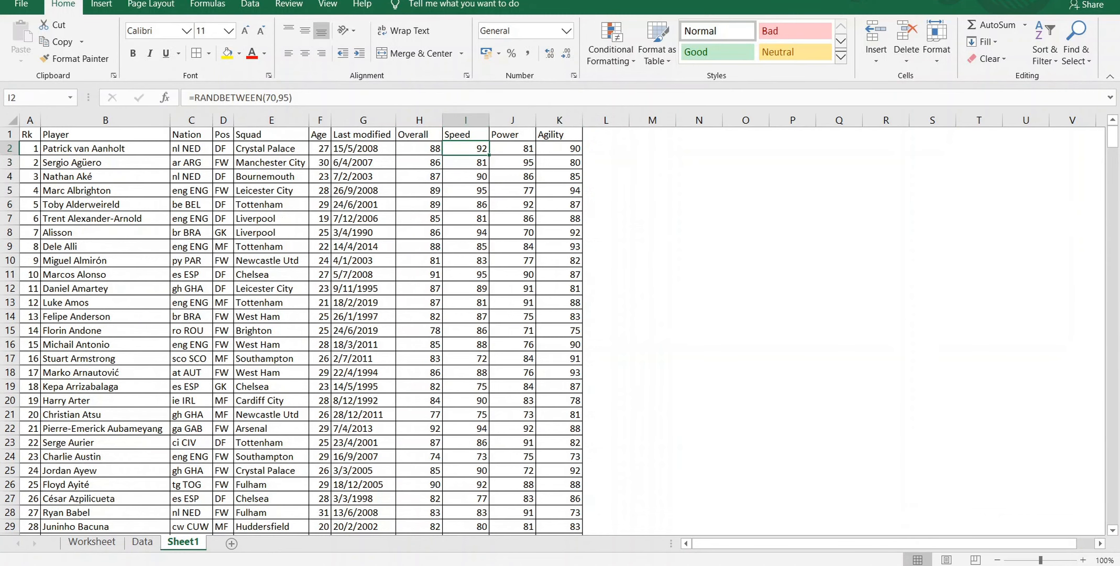
# Step: Try hiding the Speed column and then the Speed, Power and Agility columns together, restoring them each time
pyautogui.hotkey('ctrl', '0')
pyautogui.hotkey('ctrl', 'shift', '0')
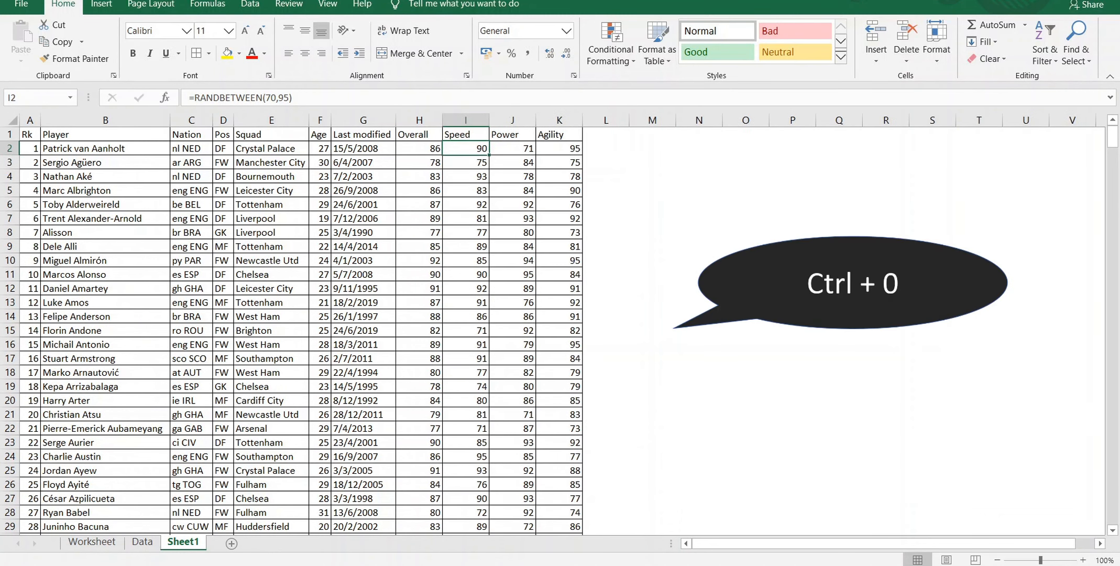
pyautogui.hotkey('shift', 'Right')
pyautogui.hotkey('shift', 'Right')
pyautogui.hotkey('ctrl', '0')
pyautogui.hotkey('ctrl', 'z')
# Step: Fill I510:K510, the first empty row below the player table, with =RANDBETWEEN(70,95)
pyautogui.press('Down')
pyautogui.press('Left')
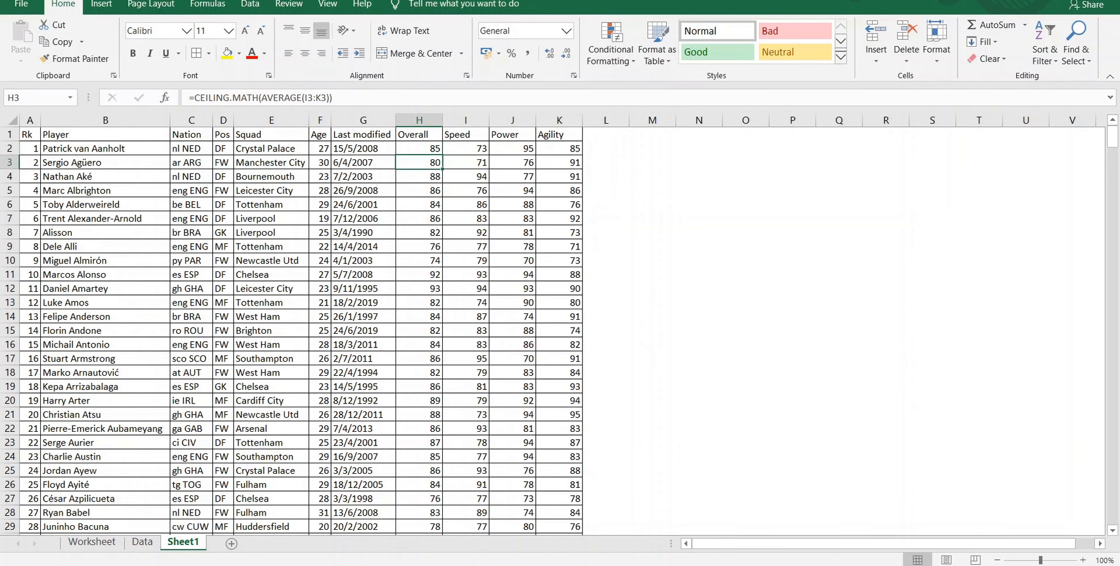
pyautogui.hotkey('ctrl', 'Down')
pyautogui.press('Down')
pyautogui.press('Down')
pyautogui.press('Down')
pyautogui.press('Down')
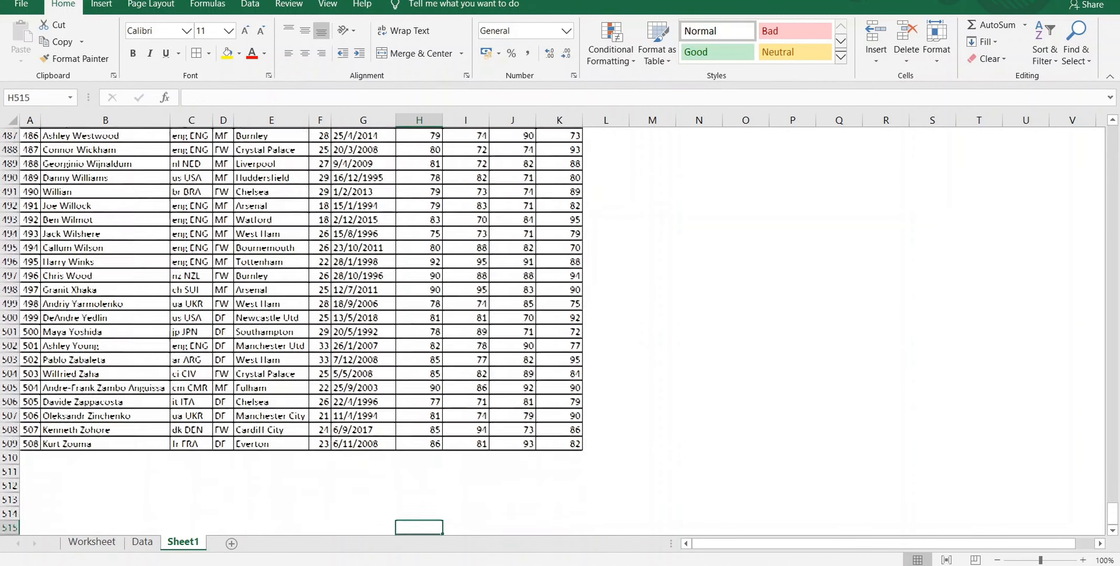
pyautogui.press('Up')
pyautogui.press('Up')
pyautogui.press('Up')
pyautogui.press('Right')
pyautogui.hotkey('shift', 'Right')
pyautogui.hotkey('shift', 'Right')
pyautogui.write('=RANDBETWEEN(70,95)')
pyautogui.hotkey('ctrl', 'Return')
# Step: Enter =CEILING.MATH(AVERAGE(I510:K510)) in cell H510
pyautogui.press('Left')
pyautogui.write('=CEILING.MATH(AVERAGE(I510:K510))')
pyautogui.press('Return')
# Step: Clear the contents of H510:K510 below the table
pyautogui.press('Up')
pyautogui.hotkey('shift', 'Right')
pyautogui.hotkey('shift', 'Right')
pyautogui.hotkey('shift', 'Right')
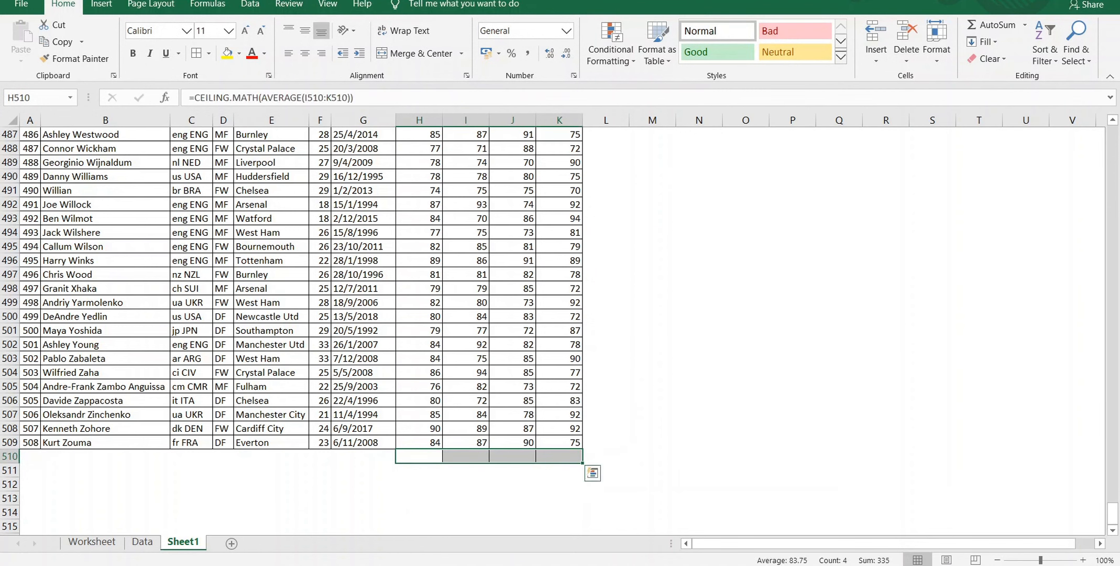
pyautogui.press('Delete')
pyautogui.press('Up')
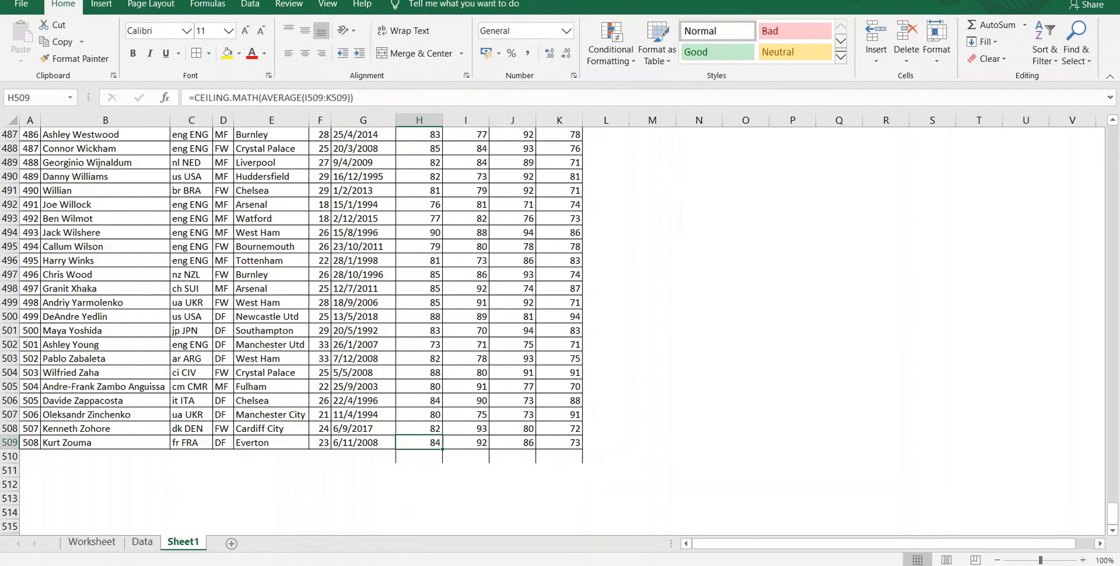
# Step: Set the Speed formula in I509, the last player's row, to =RANDBETWEEN(I508,100)
pyautogui.hotkey('shift', 'Right')
pyautogui.hotkey('shift', 'Right')
pyautogui.hotkey('shift', 'Right')
pyautogui.click(465, 456)
pyautogui.write('=RANDBETWEEN(I508,100)')
pyautogui.press('Return')
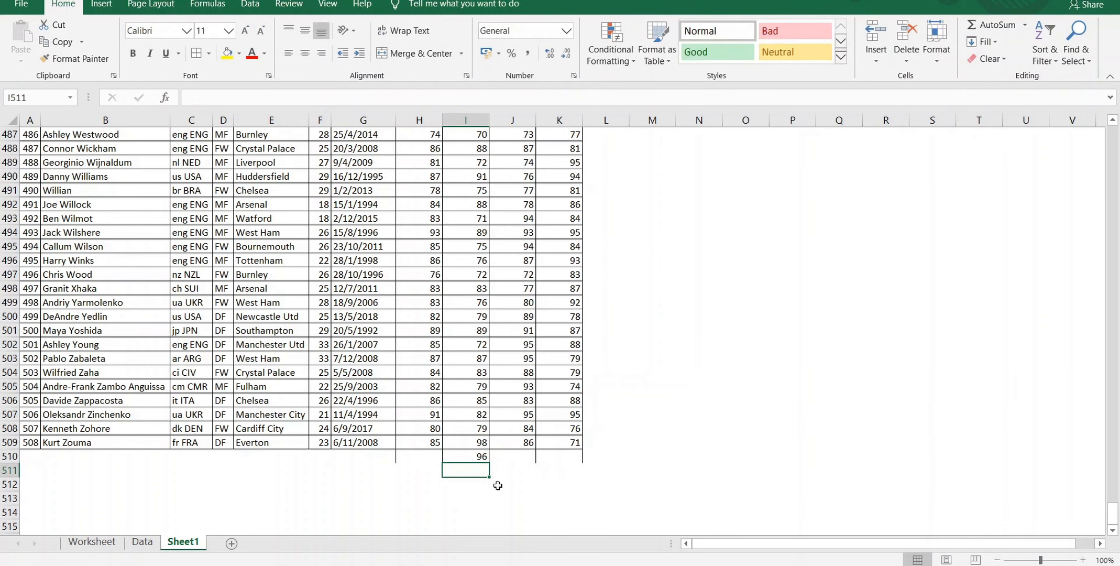
pyautogui.press('Up')
pyautogui.press('Up')
pyautogui.press('Right')
pyautogui.press('Up')
pyautogui.press('Down')
pyautogui.press('F2')
pyautogui.press('Escape')
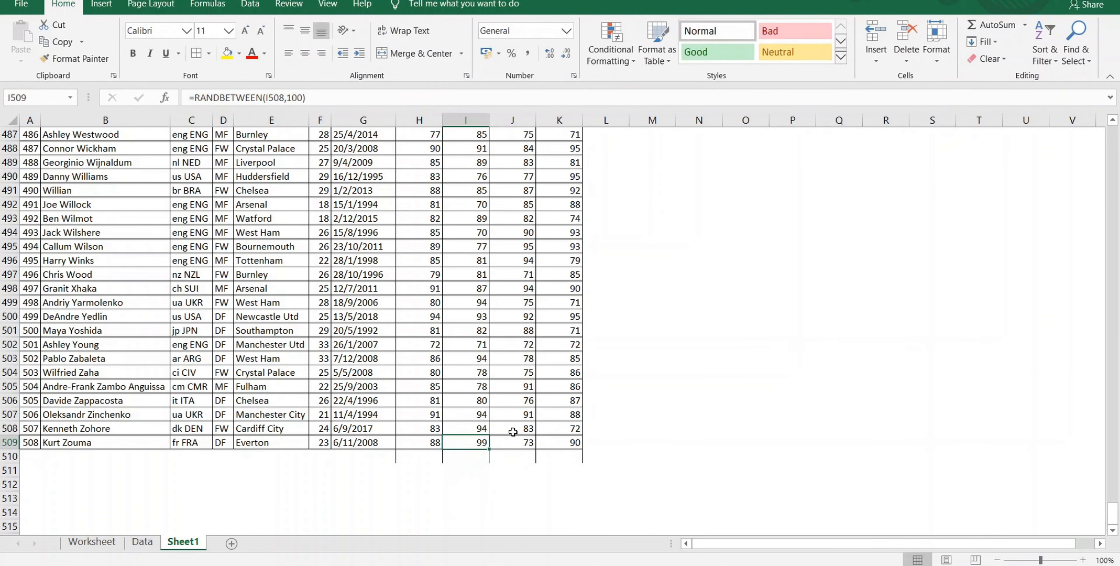
# Step: Enter the same formula as in I509, =RANDBETWEEN(I508,100), in cell I510
pyautogui.press('F2')
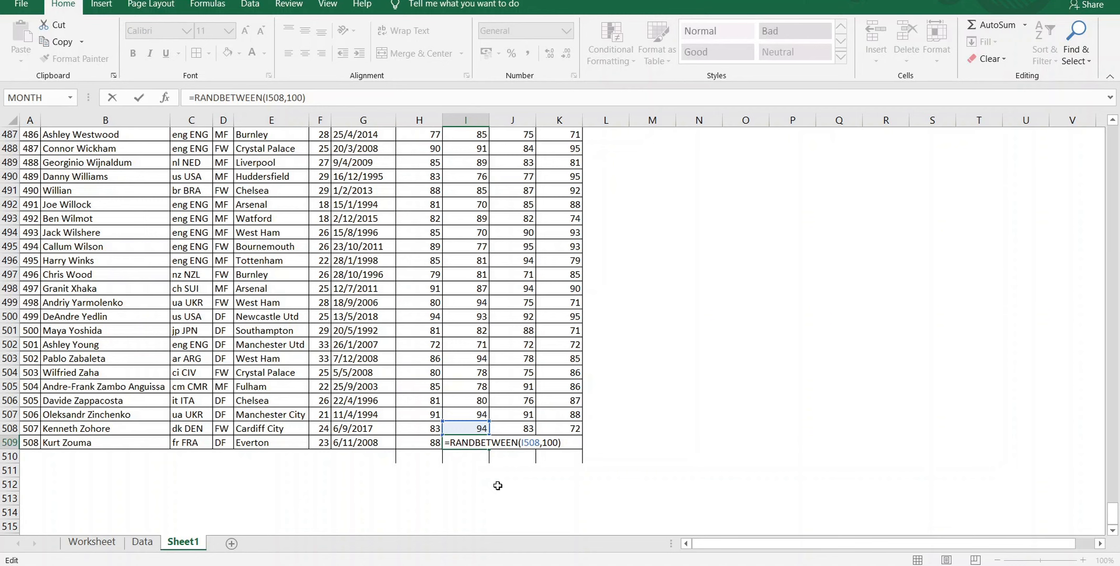
pyautogui.press('Return')
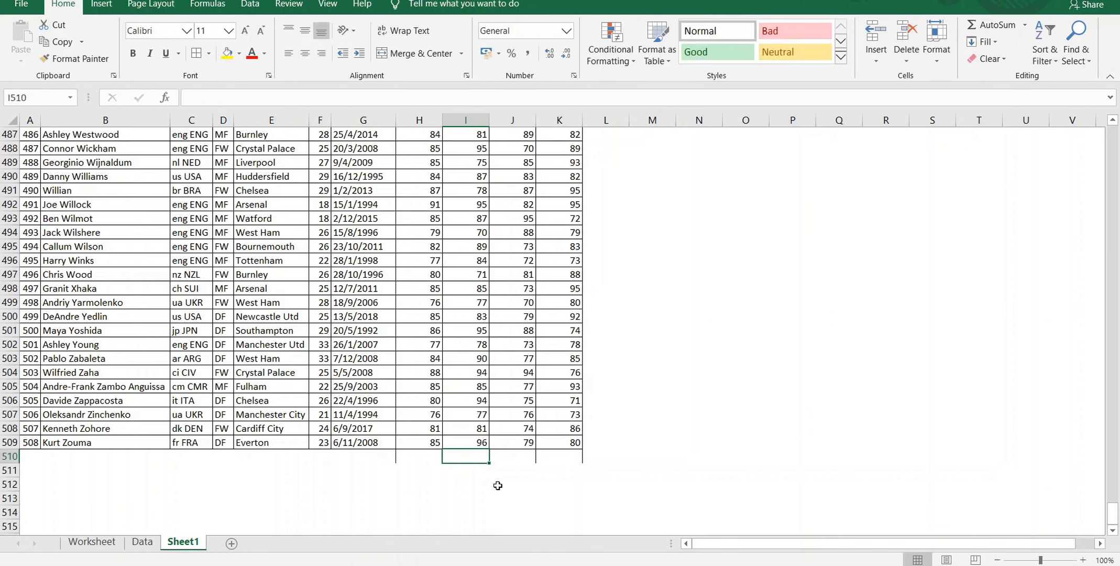
pyautogui.write('=RANDBETWEEN(70,98)')
pyautogui.press('Return')
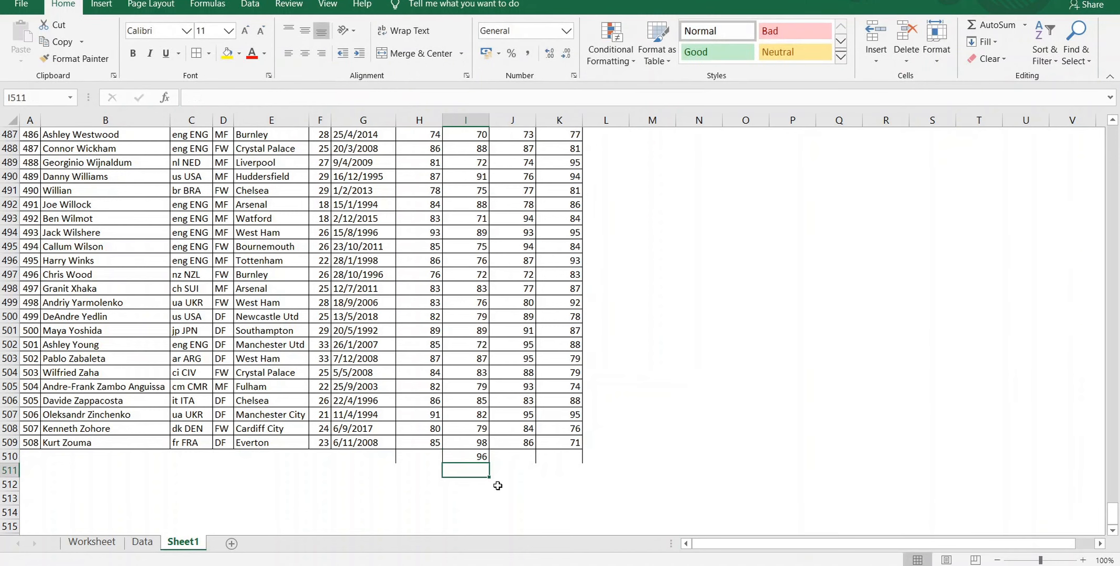
# Step: Check the Power formulas in J508 and J509
pyautogui.press('Up')
pyautogui.press('Up')
pyautogui.press('Right')
pyautogui.press('Up')
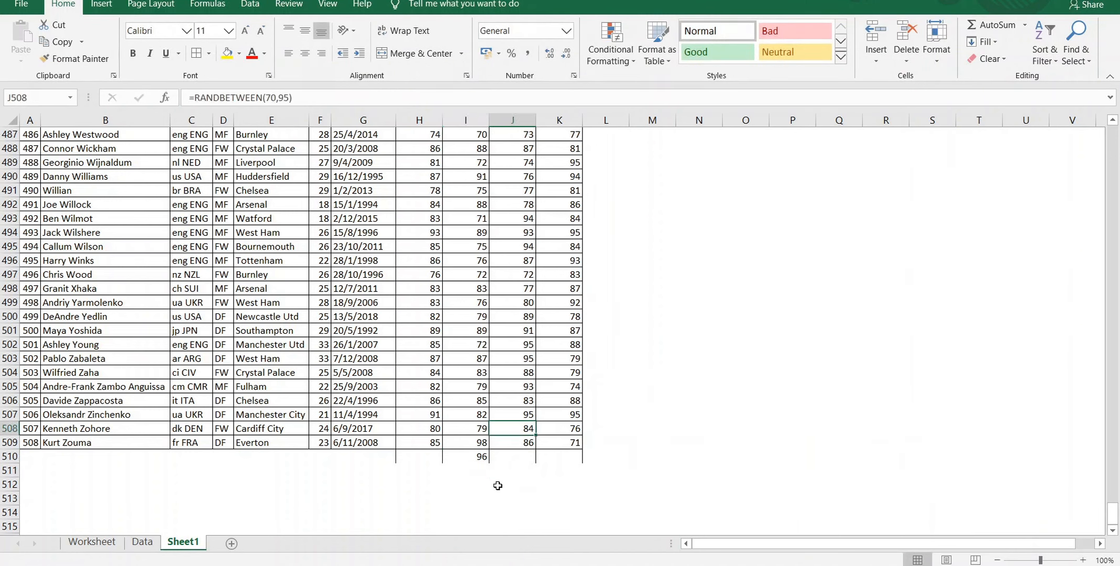
pyautogui.press('Down')
pyautogui.press('F2')
pyautogui.press('Escape')
# Step: Copy the formula from I509 into J509 so that it reads =RANDBETWEEN(J508,100)
pyautogui.press('Up')
pyautogui.press('Left')
pyautogui.press('Down')
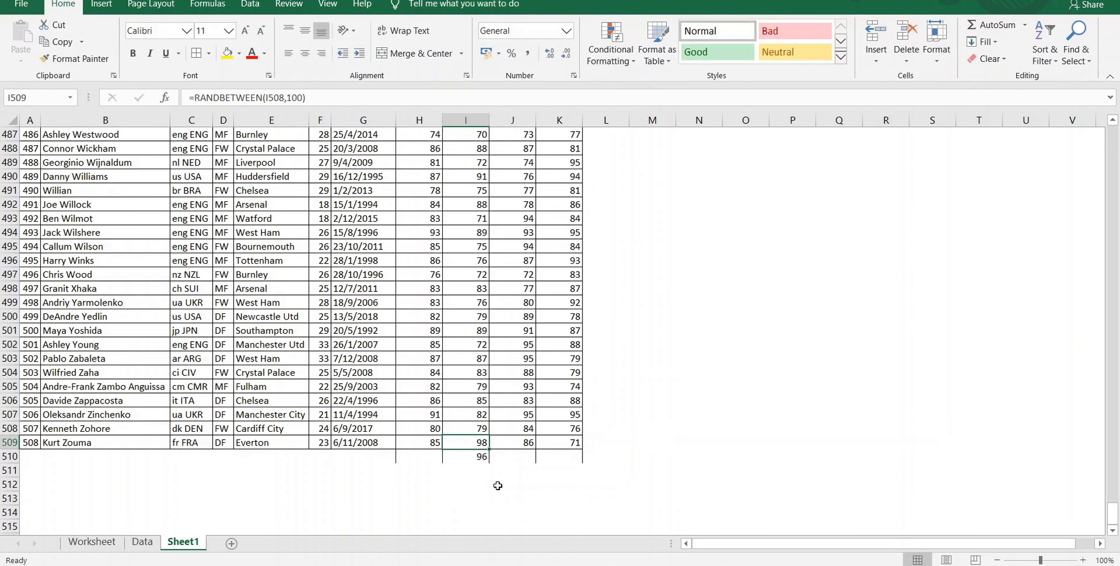
pyautogui.hotkey('ctrl', 'c')
pyautogui.press('Right')
pyautogui.hotkey('ctrl', 'v')
pyautogui.press('Up')
pyautogui.press('Down')
pyautogui.press('Escape')
pyautogui.press('F2')
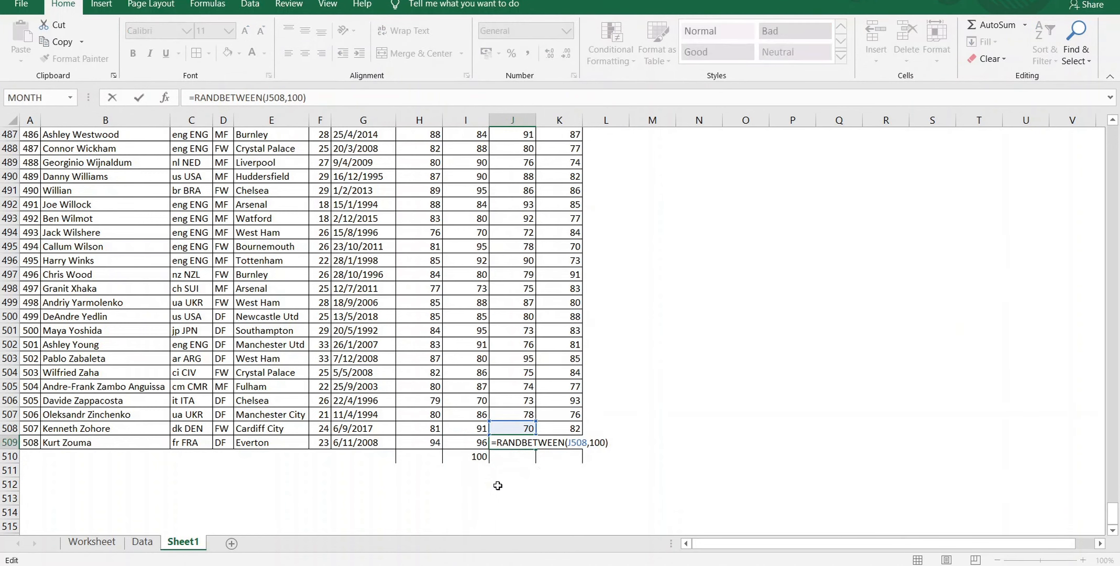
pyautogui.press('Escape')
# Step: Copy the formula from J509 into J510 so that it reads =RANDBETWEEN(J509,100)
pyautogui.hotkey('ctrl', 'c')
pyautogui.press('Down')
pyautogui.hotkey('ctrl', 'v')
pyautogui.press('Escape')
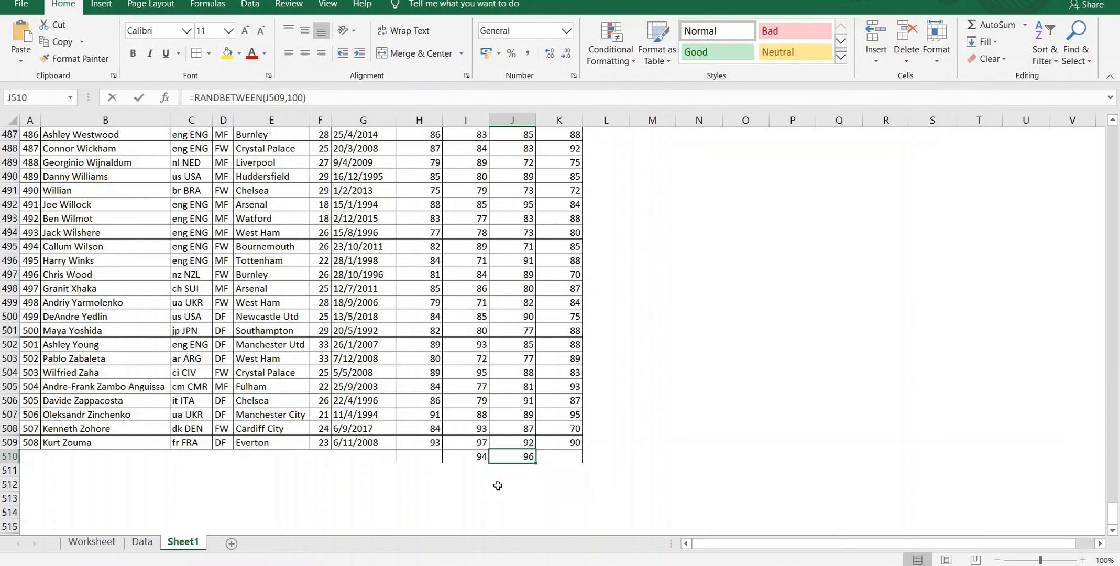
# Step: Compare the cell references used in the formulas of J510 and I510
pyautogui.press('F2')
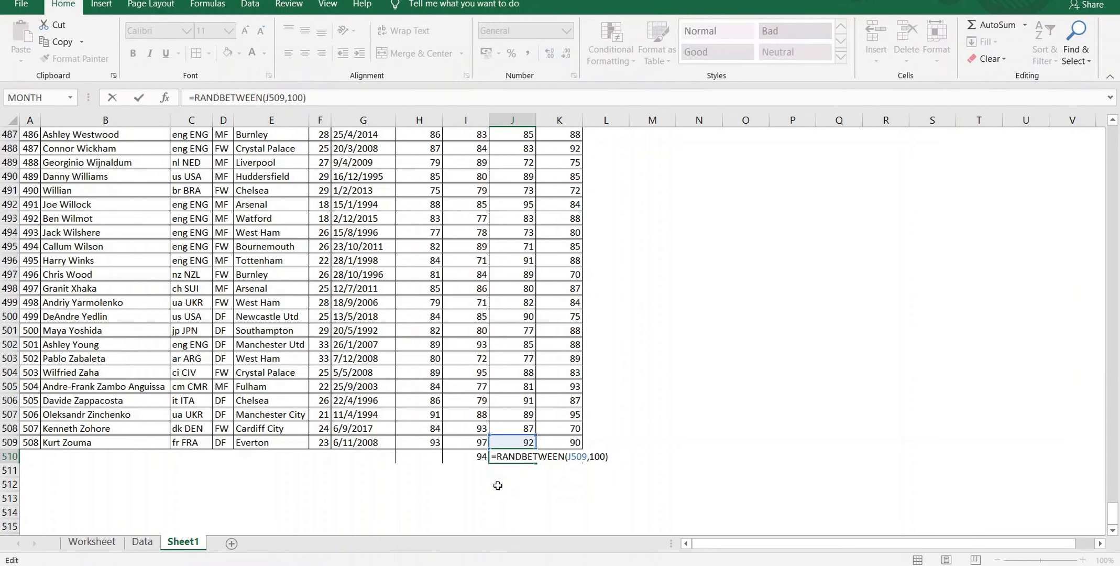
pyautogui.press('Escape')
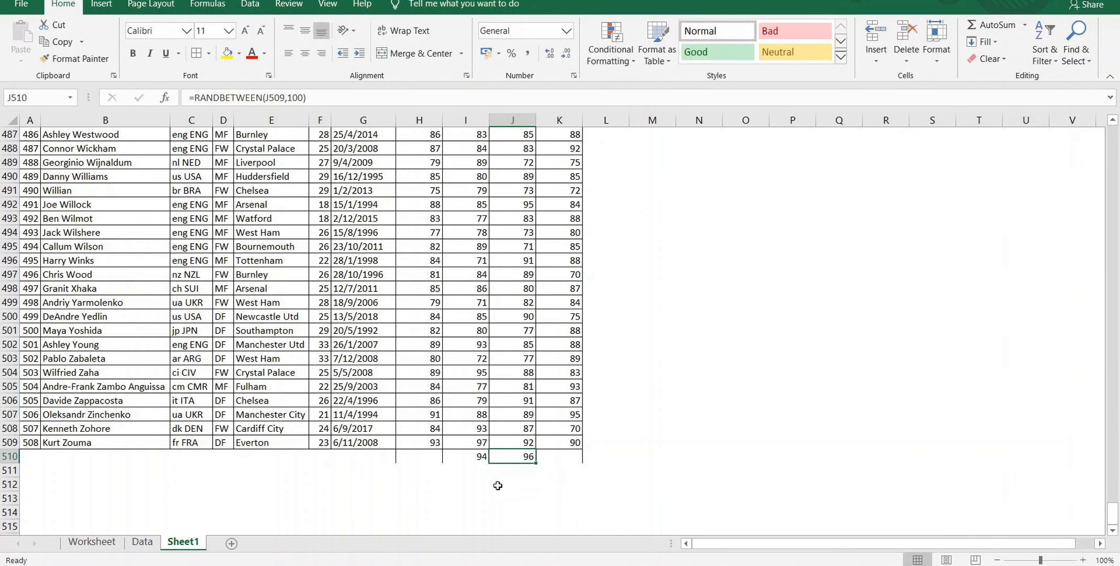
pyautogui.press('Left')
pyautogui.press('F2')
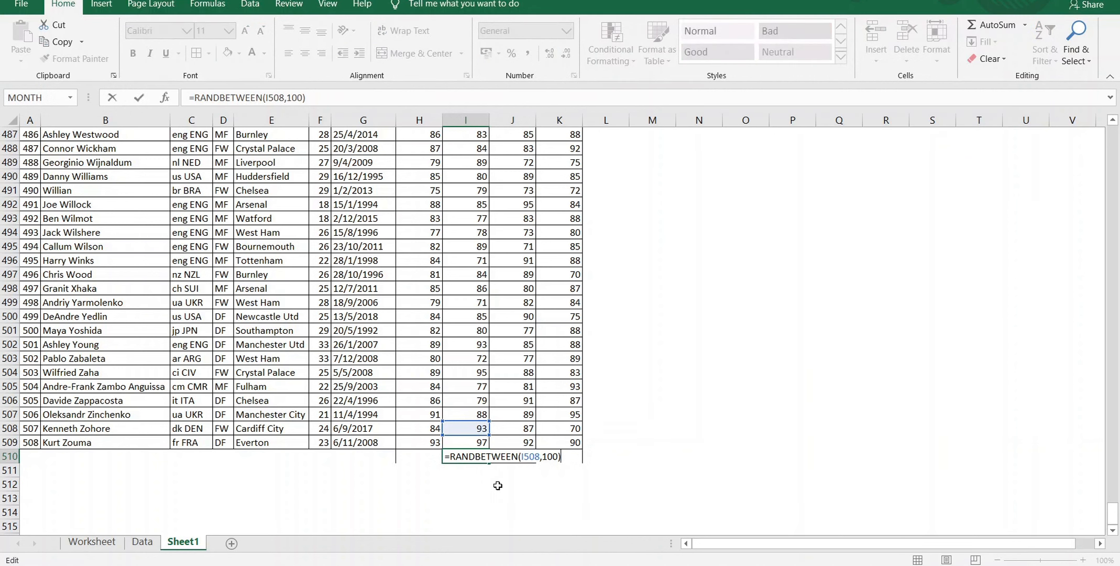
pyautogui.press('Escape')
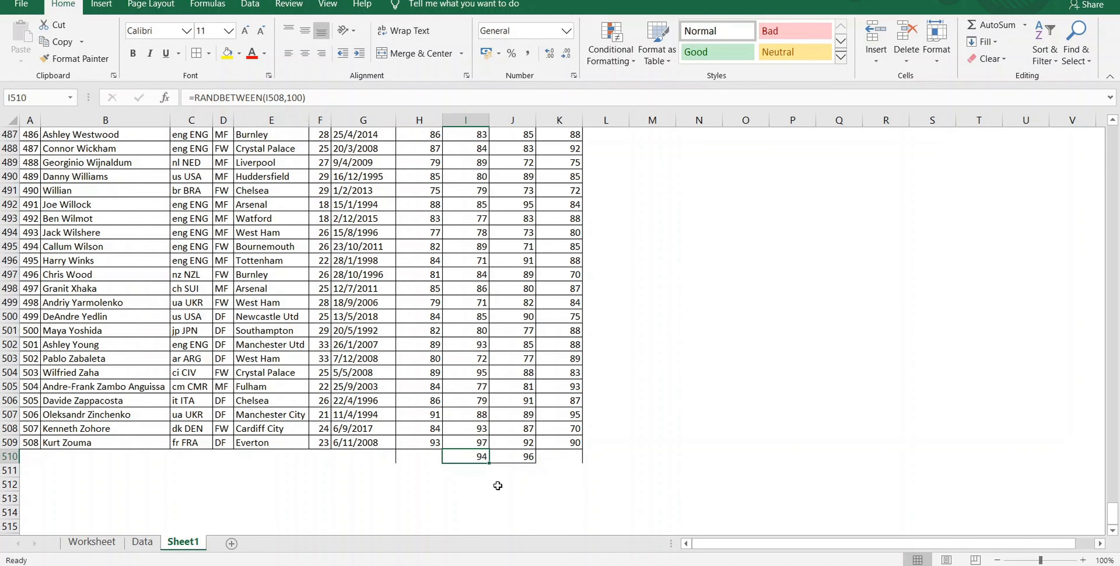
# Step: Fill the Agility formula from K509 down into K510
pyautogui.press('Right')
pyautogui.press('Right')
pyautogui.press('Down')
pyautogui.press('Up')
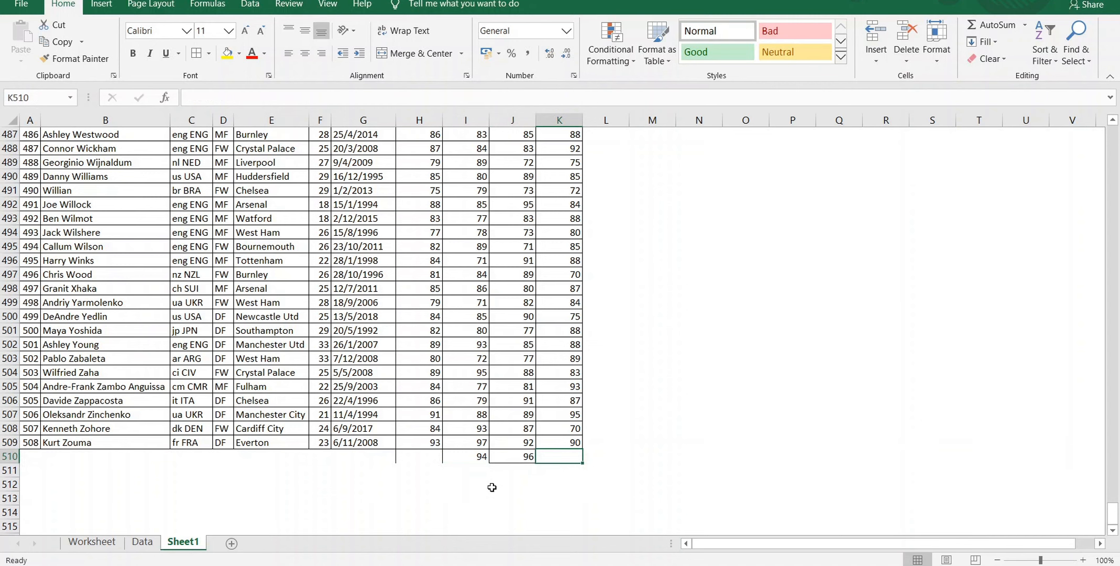
pyautogui.hotkey('ctrl', 'd')
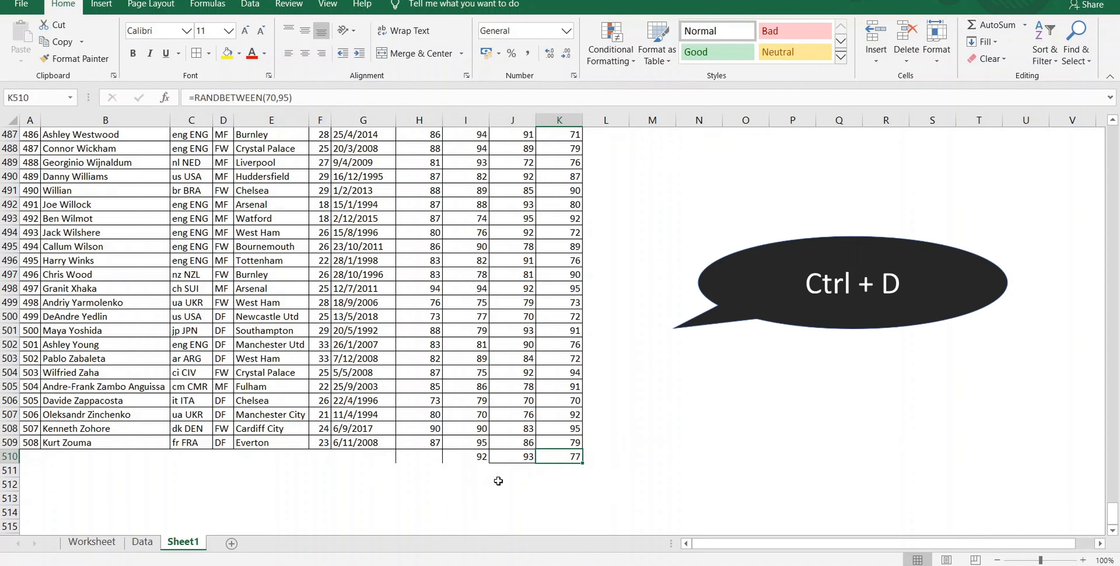
# Step: Fill the last player's details from A509:G509 down into A510:G510
pyautogui.press('Right')
pyautogui.press('Right')
pyautogui.press('Left')
pyautogui.press('Left')
pyautogui.press('Left')
pyautogui.press('Left')
pyautogui.press('Down')
pyautogui.press('Down')
pyautogui.press('Up')
pyautogui.press('Up')
pyautogui.press('Left')
pyautogui.press('Left')
pyautogui.press('Left')
pyautogui.press('Left')
pyautogui.press('Left')
pyautogui.press('Left')
pyautogui.press('Left')
pyautogui.press('Left')
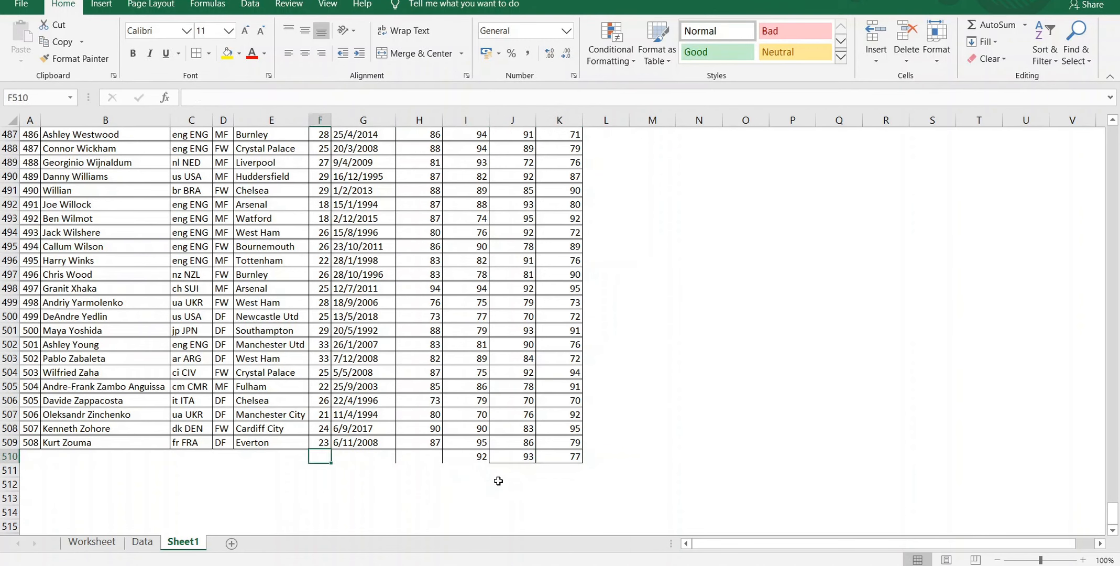
pyautogui.hotkey('shift', 'Right')
pyautogui.hotkey('shift', 'Right')
pyautogui.hotkey('shift', 'Right')
pyautogui.hotkey('shift', 'Right')
pyautogui.hotkey('shift', 'Right')
pyautogui.hotkey('shift', 'Right')
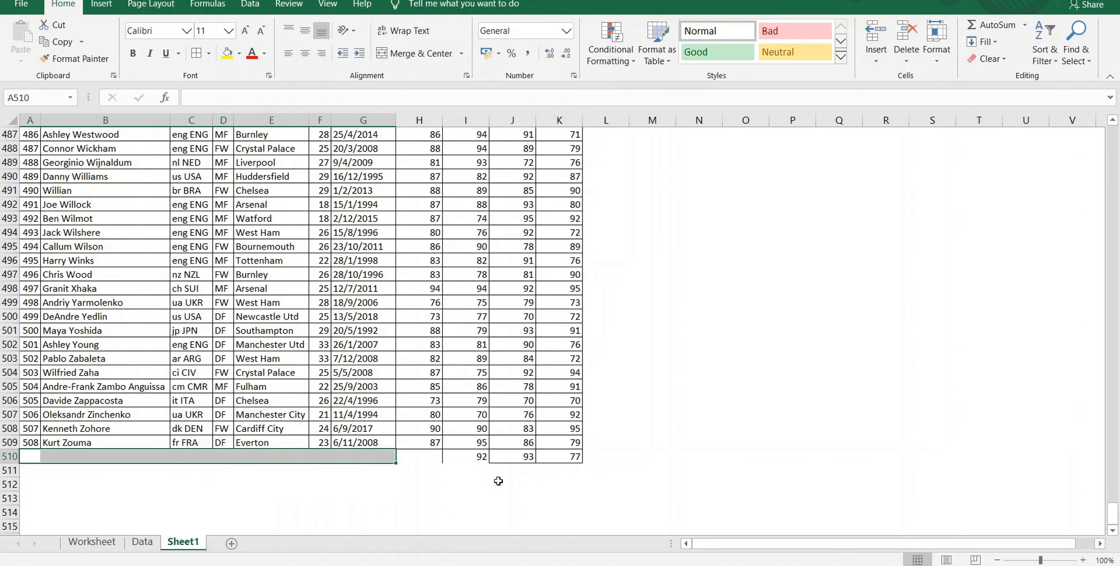
pyautogui.hotkey('ctrl', 'd')
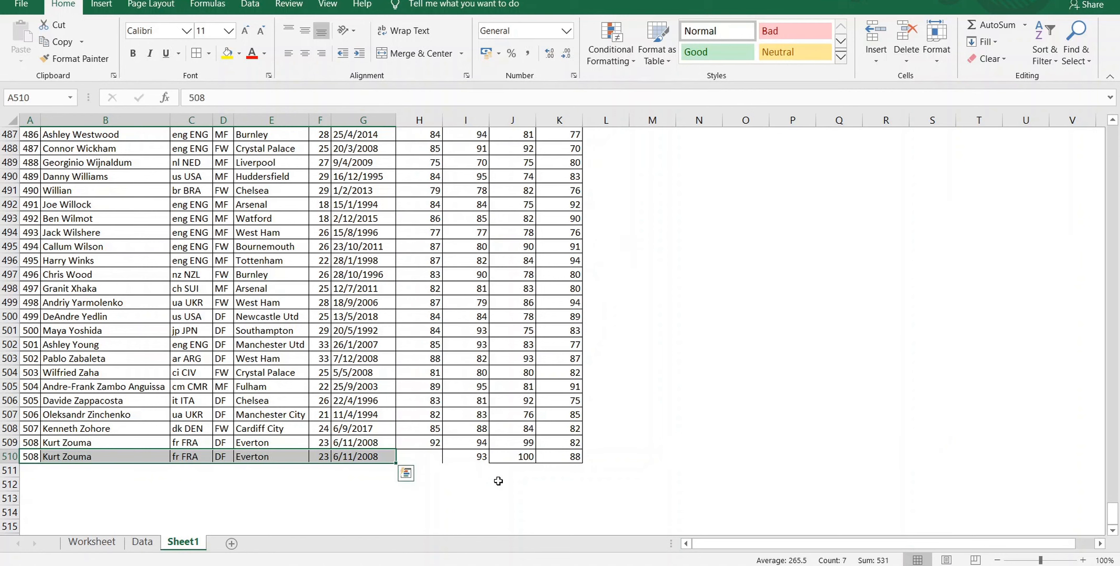
pyautogui.press('Down')
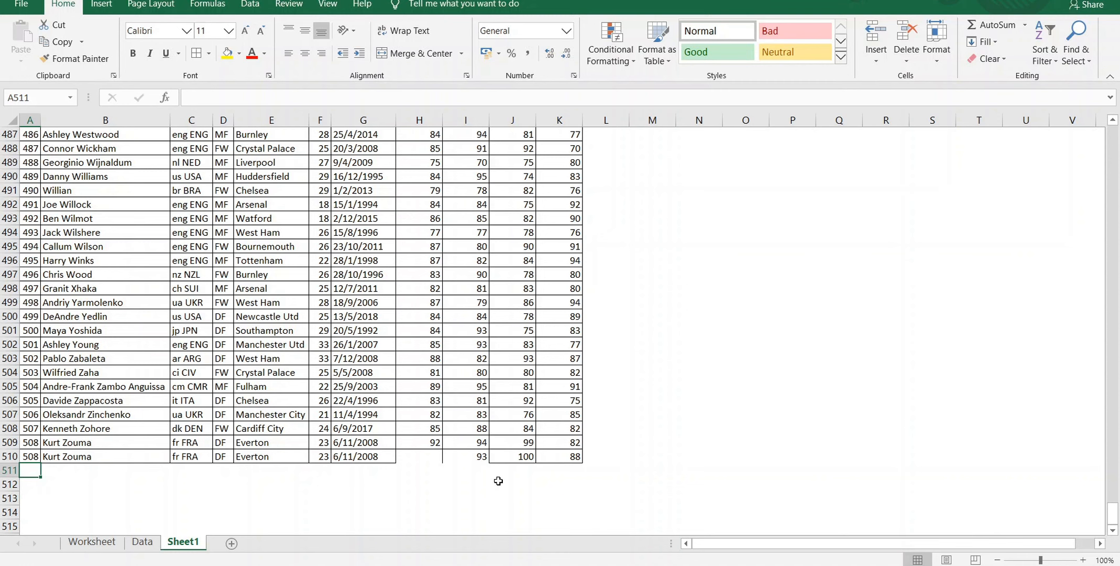
# Step: Delete the entire row 510 below the table
pyautogui.press('Up')
pyautogui.hotkey('ctrl', 'Right')
pyautogui.hotkey('shift', 'space')
pyautogui.hotkey('ctrl', '-')
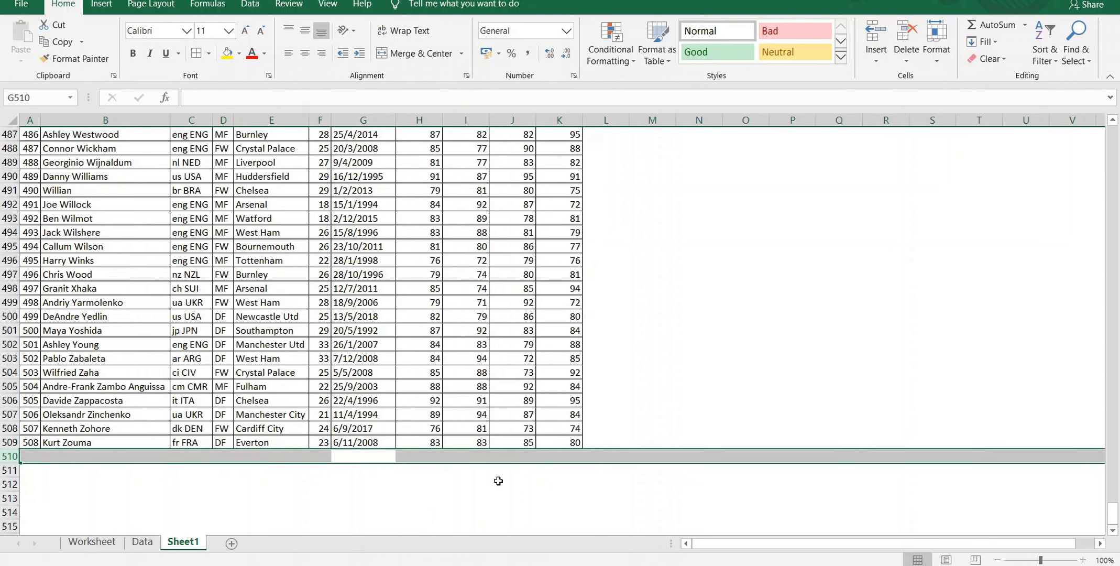
# Step: Fill the Speed, Power and Agility formulas from I509:K509 down into I510:K510
pyautogui.press('Right')
pyautogui.press('Right')
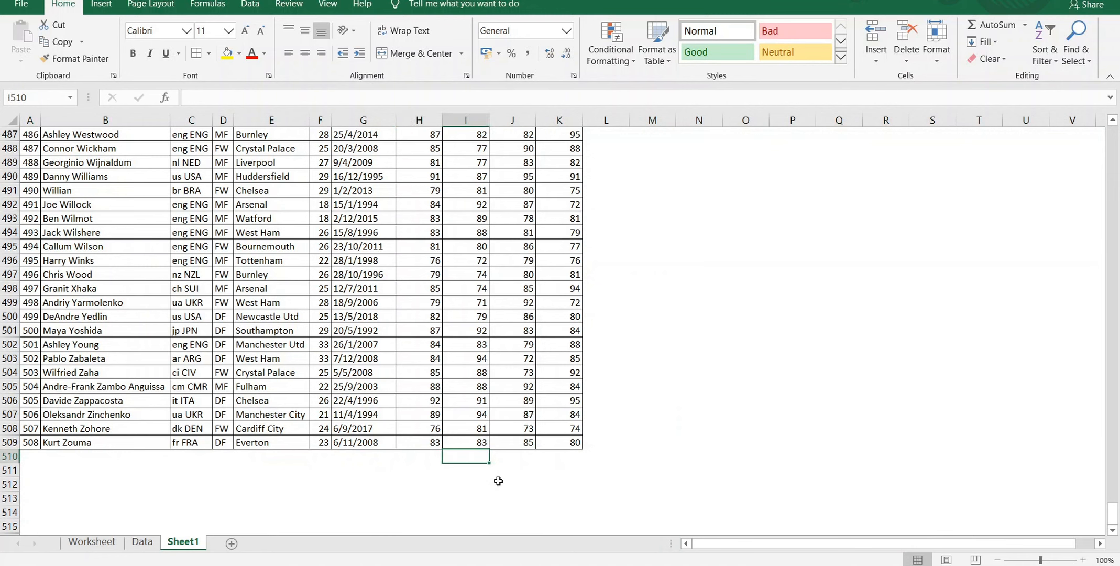
pyautogui.hotkey('shift', 'Right')
pyautogui.hotkey('shift', 'Right')
pyautogui.press('Left')
pyautogui.press('Right')
pyautogui.hotkey('shift', 'Right')
pyautogui.hotkey('shift', 'Right')
pyautogui.hotkey('ctrl', 'd')
pyautogui.press('Down')
pyautogui.press('Up')
pyautogui.press('Down')
pyautogui.hotkey('shift', 'Right')
pyautogui.hotkey('shift', 'Right')
pyautogui.press('Left')
pyautogui.press('Right')
pyautogui.press('F9')
pyautogui.press('Left')
pyautogui.press('Right')
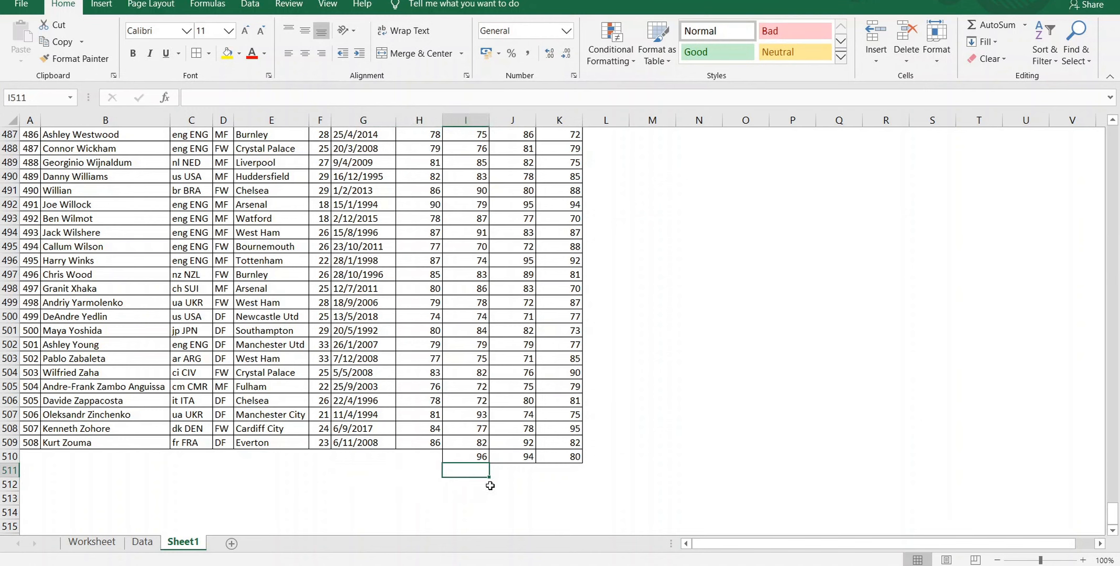
# Step: Label cell H511 as Sum
pyautogui.press('Left')
pyautogui.write('S')
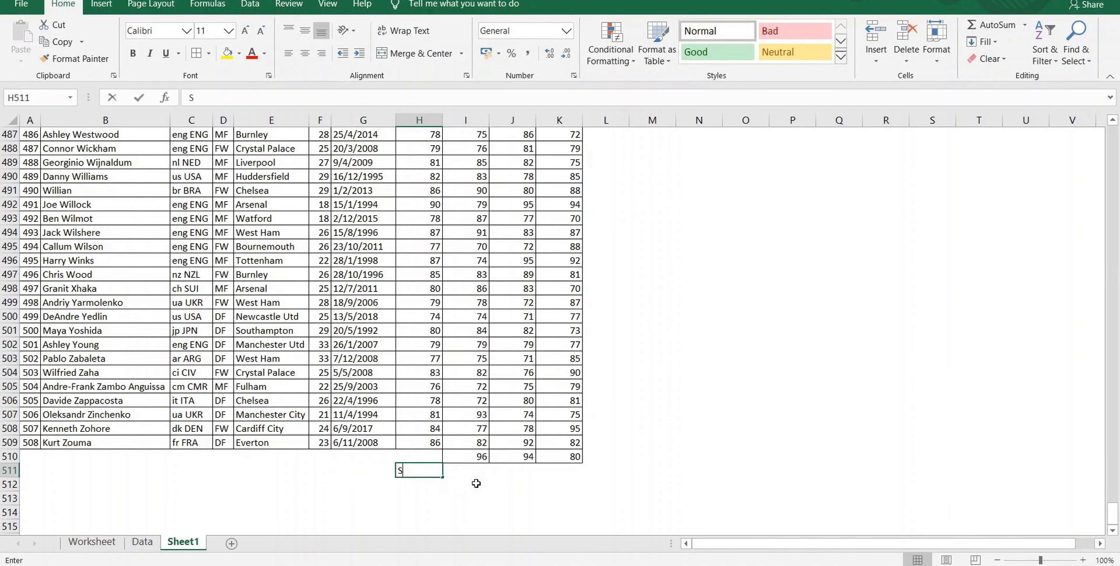
pyautogui.write('um')
pyautogui.press('Return')
# Step: Total the row above in cell I511 with =SUM(I510:K510)
pyautogui.press('Up')
pyautogui.press('Up')
pyautogui.press('Right')
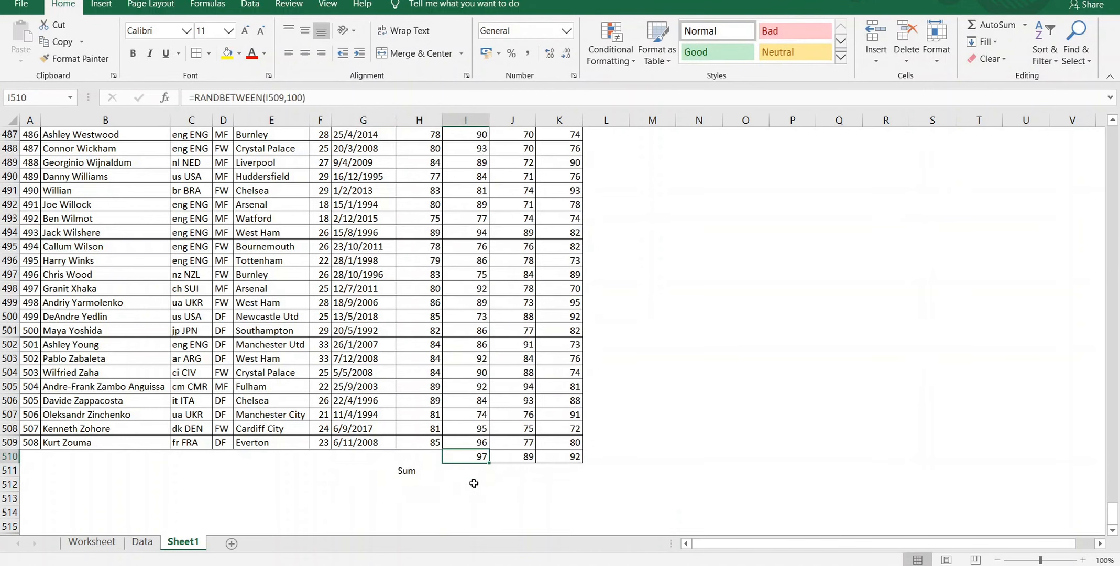
pyautogui.hotkey('shift', 'Right')
pyautogui.hotkey('shift', 'Right')
pyautogui.press('Down')
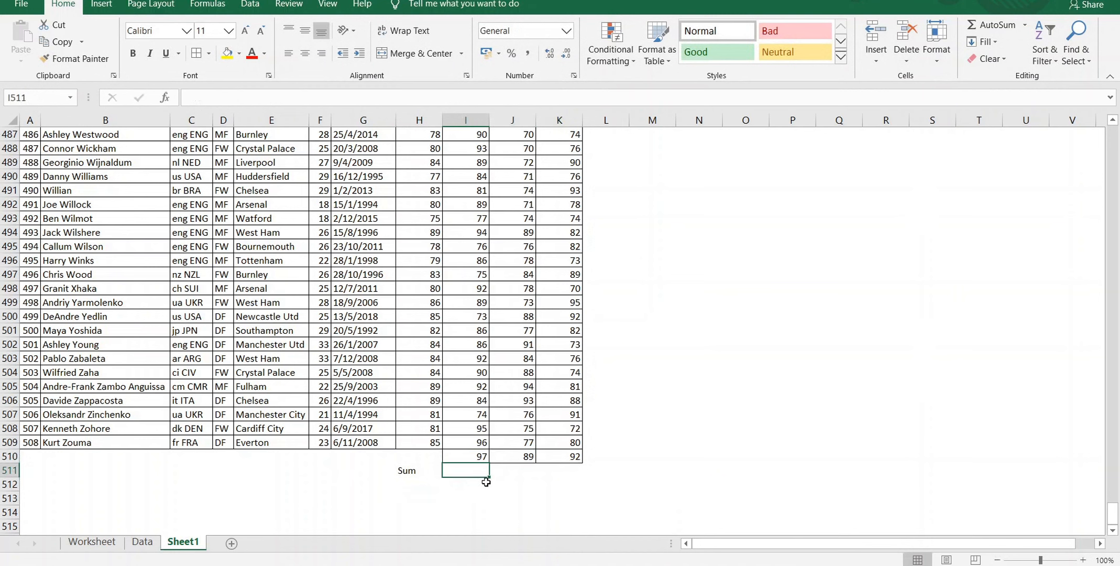
pyautogui.write('=sum')
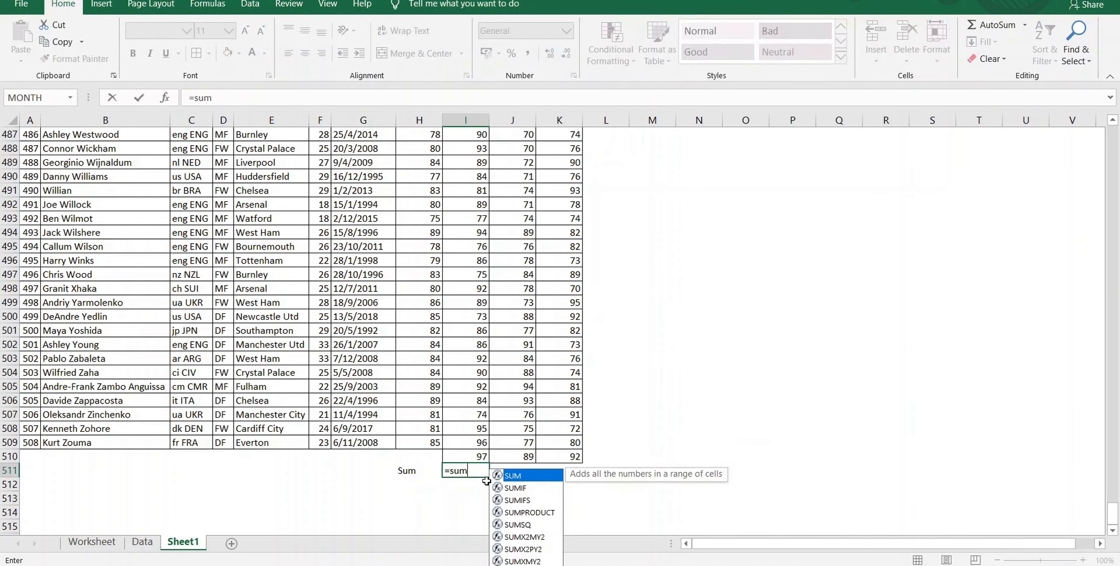
pyautogui.press('Tab')
pyautogui.press('Up')
pyautogui.hotkey('shift', 'Right')
pyautogui.hotkey('shift', 'Right')
pyautogui.write(')')
pyautogui.press('Return')
pyautogui.press('Up')
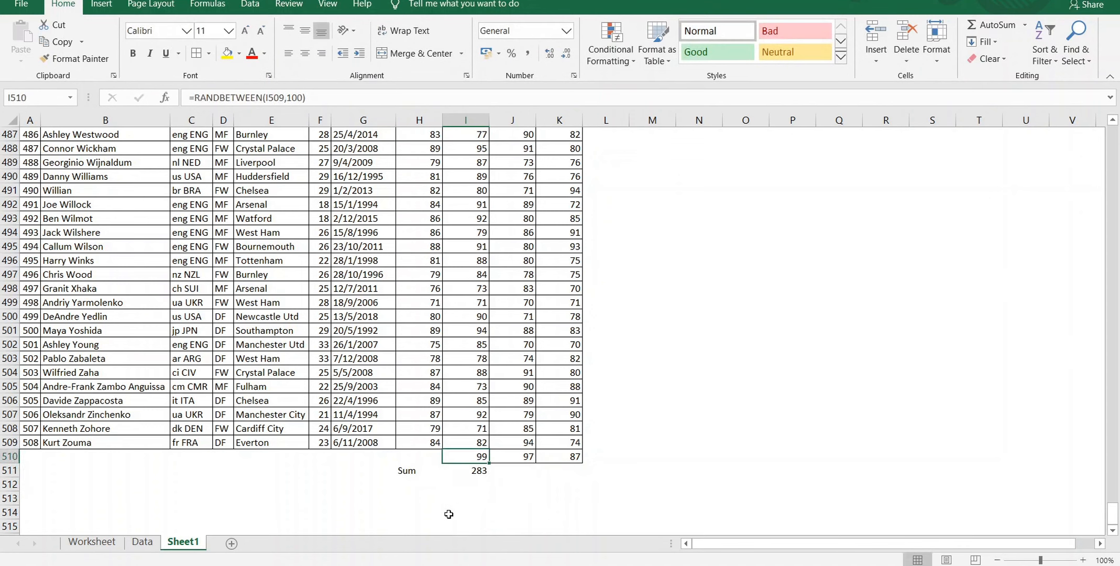
pyautogui.press('Up')
pyautogui.press('Down')
pyautogui.hotkey('shift', 'Right')
pyautogui.hotkey('shift', 'Right')
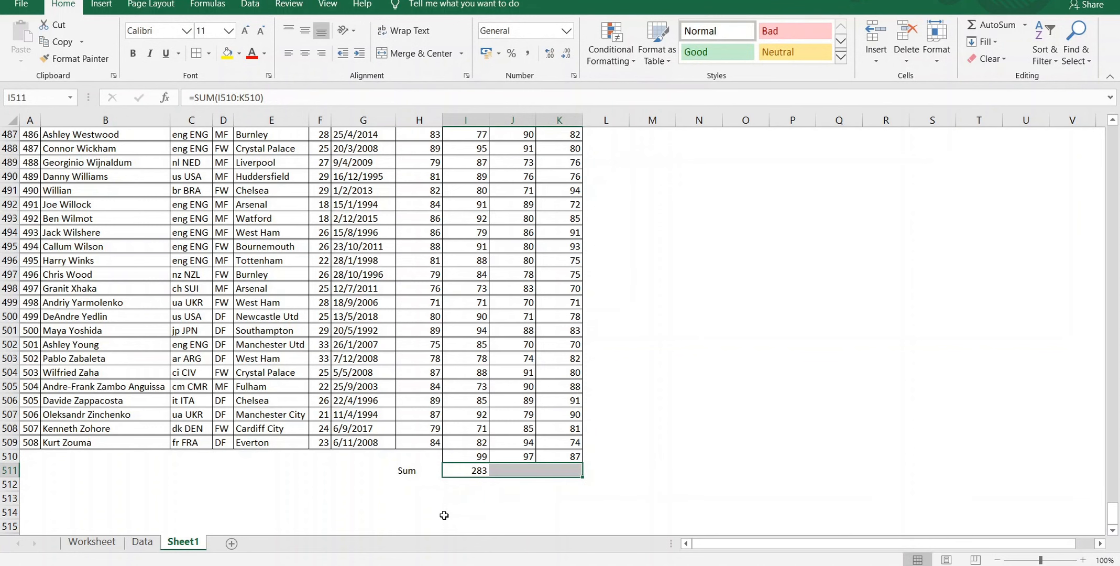
# Step: Select the whole data region of the player table, including the Sum row
pyautogui.press('Left')
pyautogui.press('Up')
pyautogui.press('Up')
pyautogui.press('Up')
pyautogui.hotkey('ctrl', 'a')
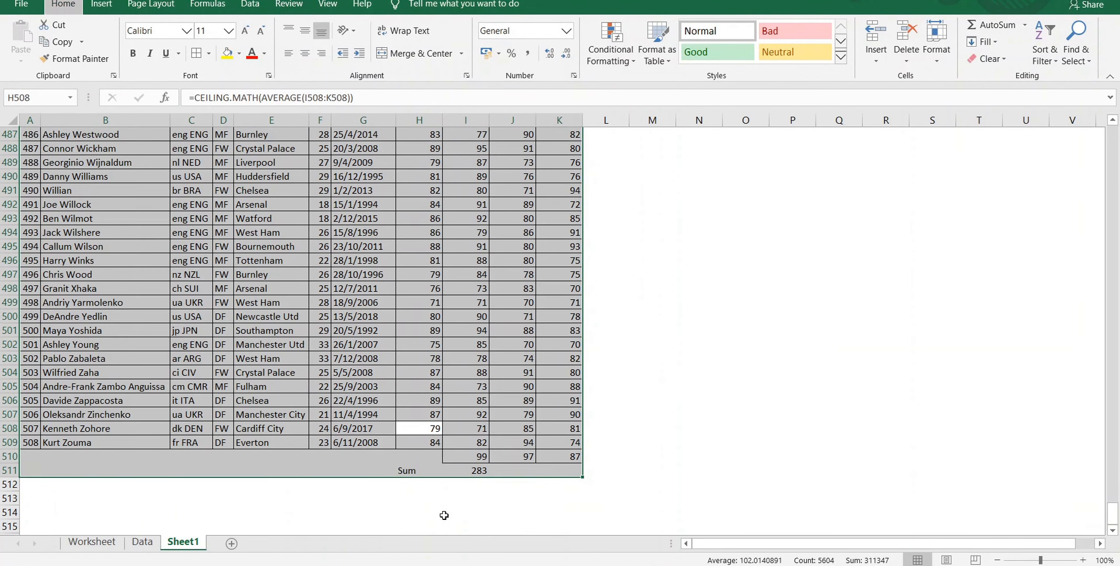
# Step: Apply All Borders to the selected data region, including the Sum row
pyautogui.press('b')
pyautogui.press('a')
# Step: Merge and center the cells I511:K511 that hold the sum
pyautogui.press('Down')
pyautogui.press('Down')
pyautogui.press('Right')
pyautogui.press('Right')
pyautogui.press('Down')
pyautogui.press('Left')
pyautogui.hotkey('shift', 'Right')
pyautogui.hotkey('shift', 'Right')
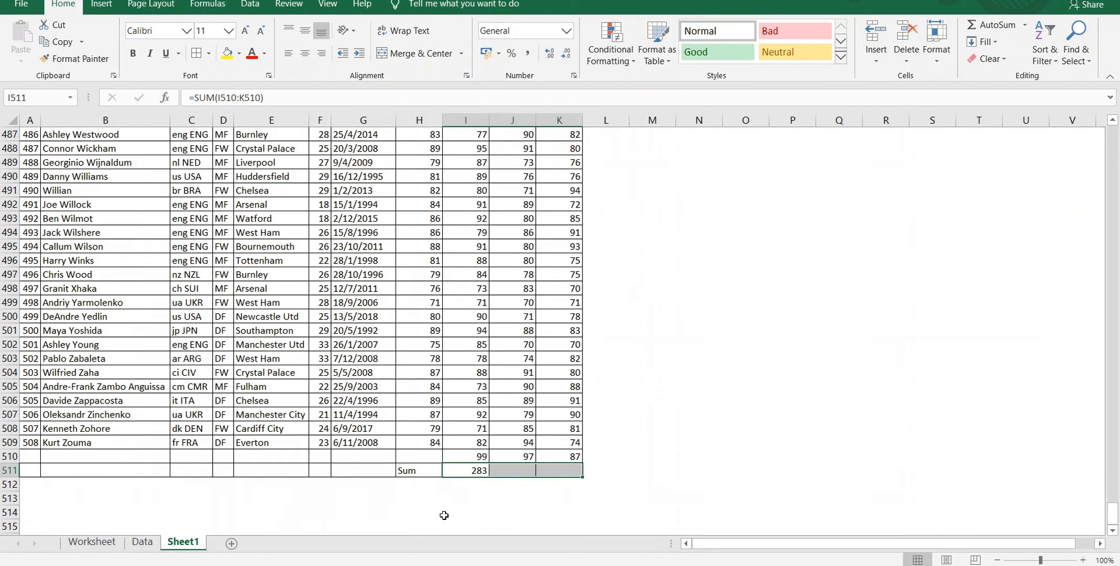
pyautogui.hotkey('alt', 'h')
pyautogui.press('m')
pyautogui.press('c')
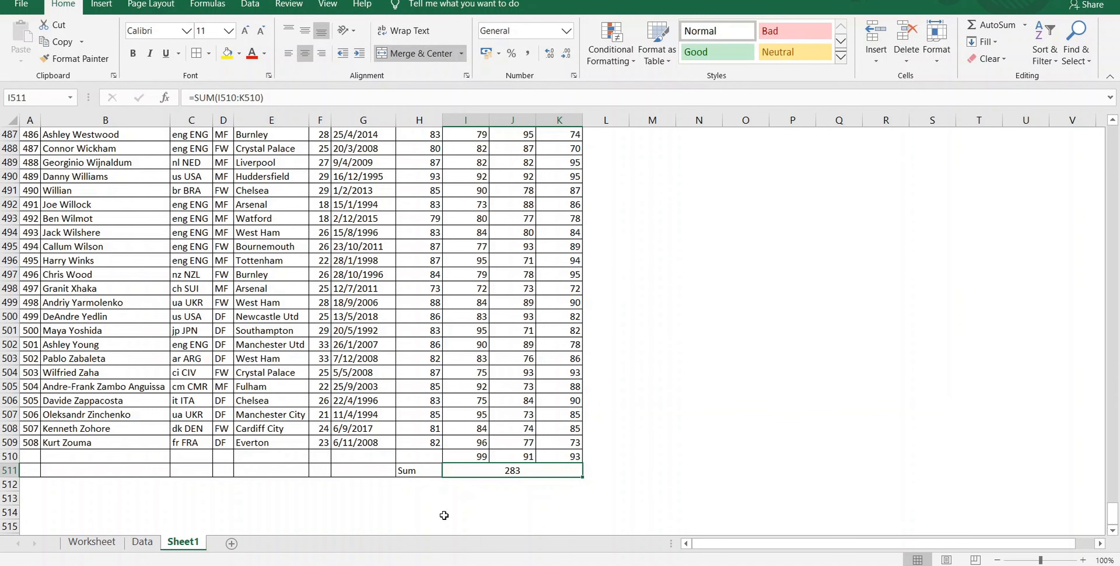
# Step: Delete the entire rows 510 and 511 below the player table
pyautogui.press('Up')
pyautogui.press('Left')
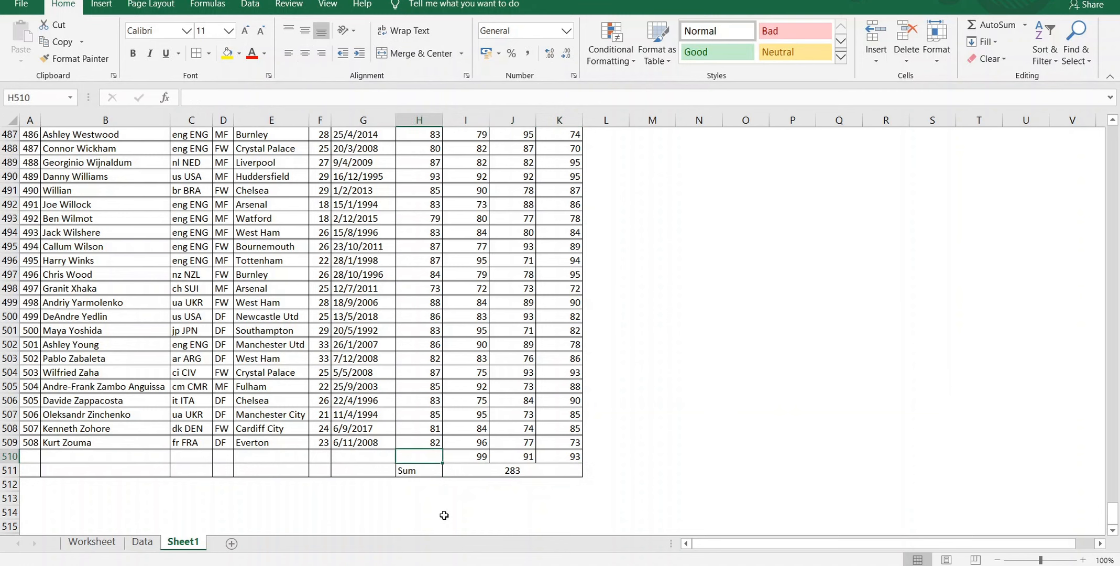
pyautogui.hotkey('shift', 'space')
pyautogui.hotkey('shift', 'Down')
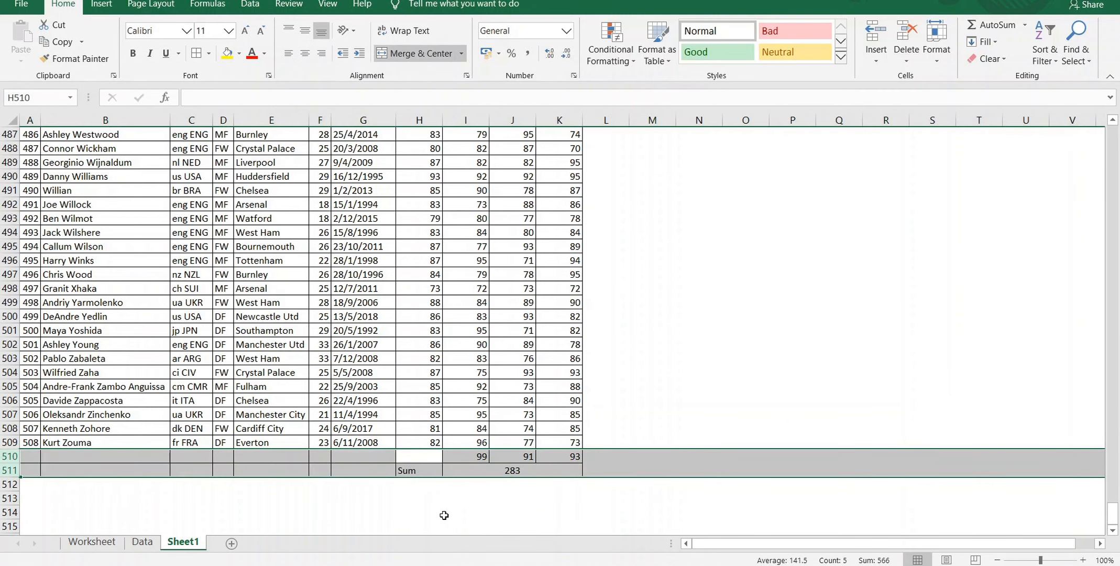
pyautogui.hotkey('ctrl', '-')
# Step: Fill the table's header row A1:K1 with a grey theme colour
pyautogui.press('Up')
pyautogui.press('Up')
pyautogui.press('Left')
pyautogui.hotkey('ctrl', 'Home')
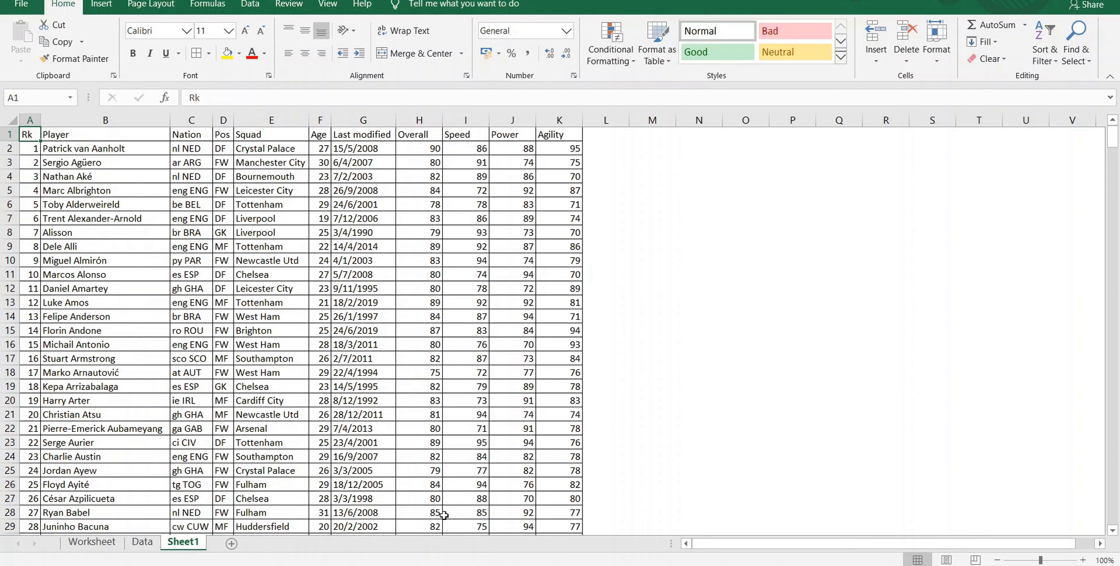
pyautogui.hotkey('ctrl', 'shift', 'Right')
pyautogui.press('alt')
pyautogui.press('h')
pyautogui.press('h')
pyautogui.press('Down')
pyautogui.press('Down')
pyautogui.press('Down')
pyautogui.press('Return')
# Step: Fill the range B5:G13 with a grey theme colour
pyautogui.press('Down')
pyautogui.press('Down')
pyautogui.press('Down')
pyautogui.press('Right')
pyautogui.press('Down')
pyautogui.hotkey('shift', 'Down')
pyautogui.hotkey('shift', 'Down')
pyautogui.hotkey('shift', 'Right')
pyautogui.hotkey('shift', 'Right')
pyautogui.hotkey('shift', 'Right')
pyautogui.hotkey('shift', 'Right')
pyautogui.hotkey('shift', 'Down')
pyautogui.hotkey('shift', 'Down')
pyautogui.hotkey('shift', 'Right')
pyautogui.hotkey('shift', 'Down')
pyautogui.hotkey('shift', 'Down')
pyautogui.hotkey('shift', 'Down')
pyautogui.hotkey('shift', 'Down')
pyautogui.press('alt')
pyautogui.press('h')
pyautogui.press('h')
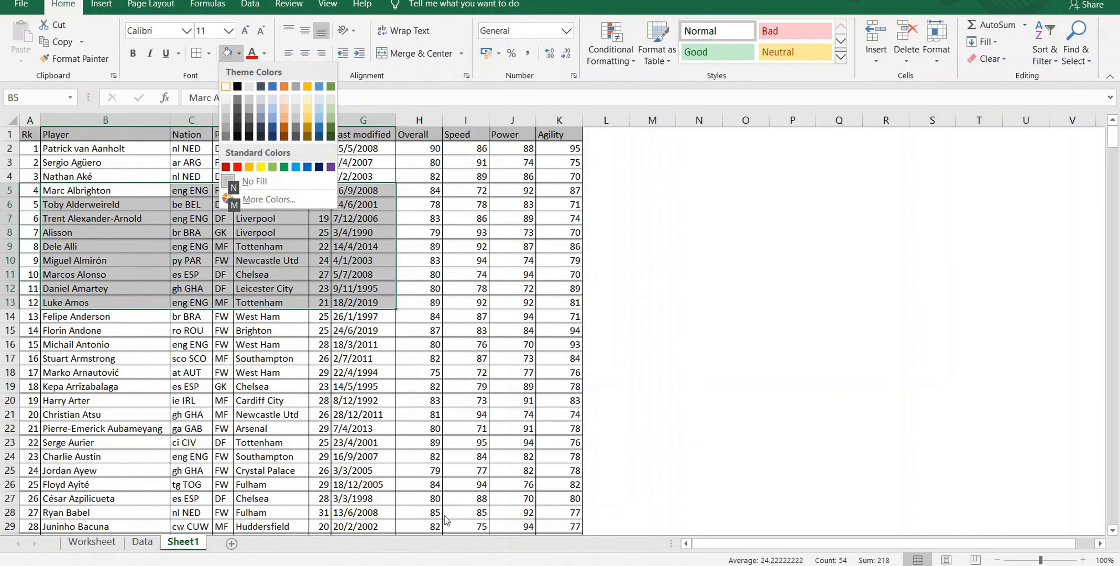
pyautogui.press('Down')
pyautogui.press('Down')
pyautogui.press('Down')
pyautogui.press('Return')
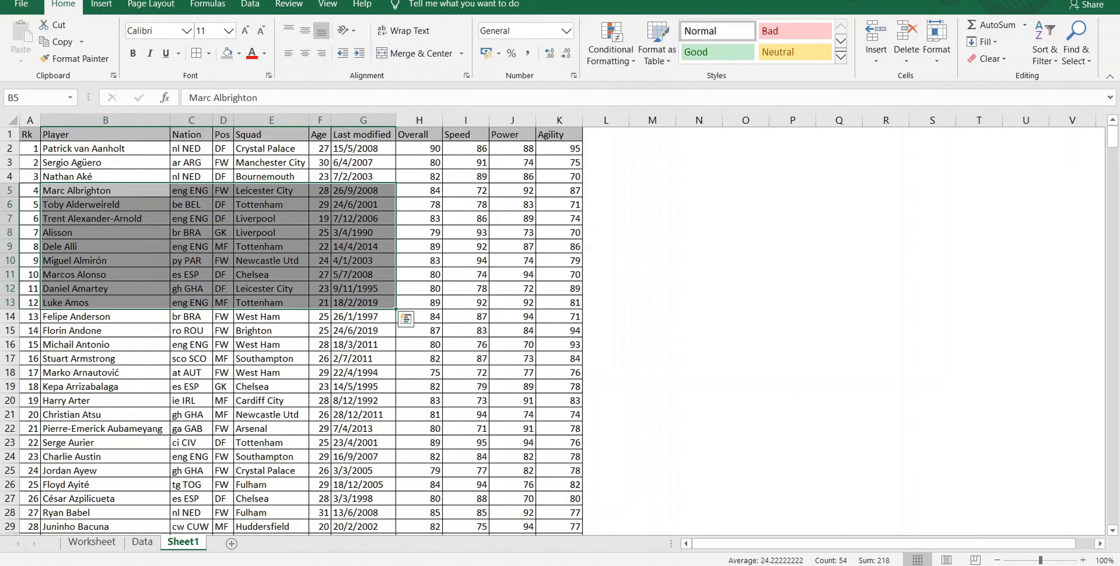
# Step: Fill the range B18:H25 with a blue theme colour
pyautogui.moveTo(143, 373); pyautogui.dragTo(422, 472)
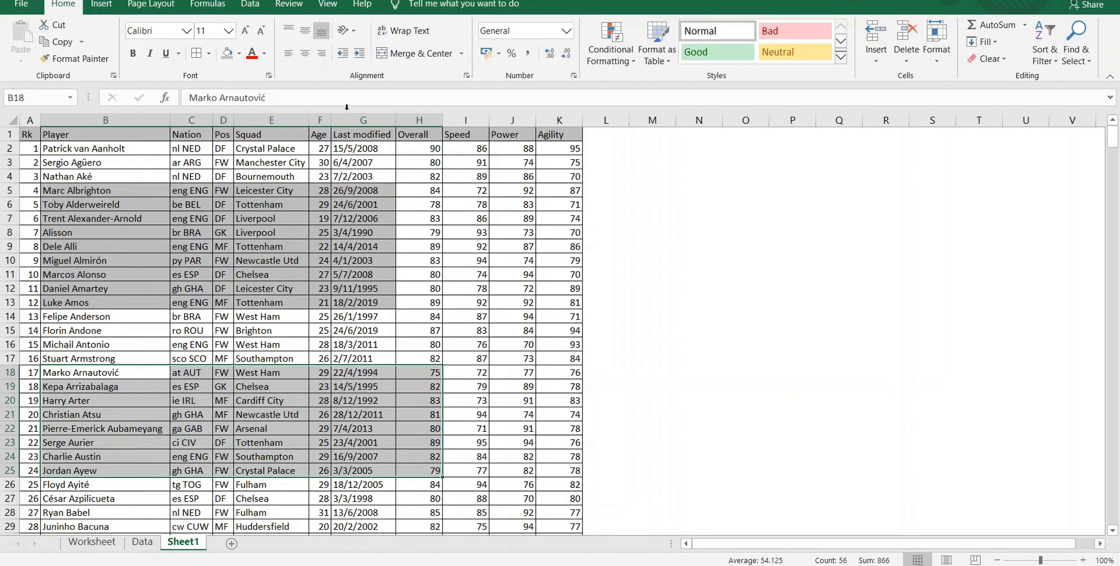
pyautogui.click(239, 53)
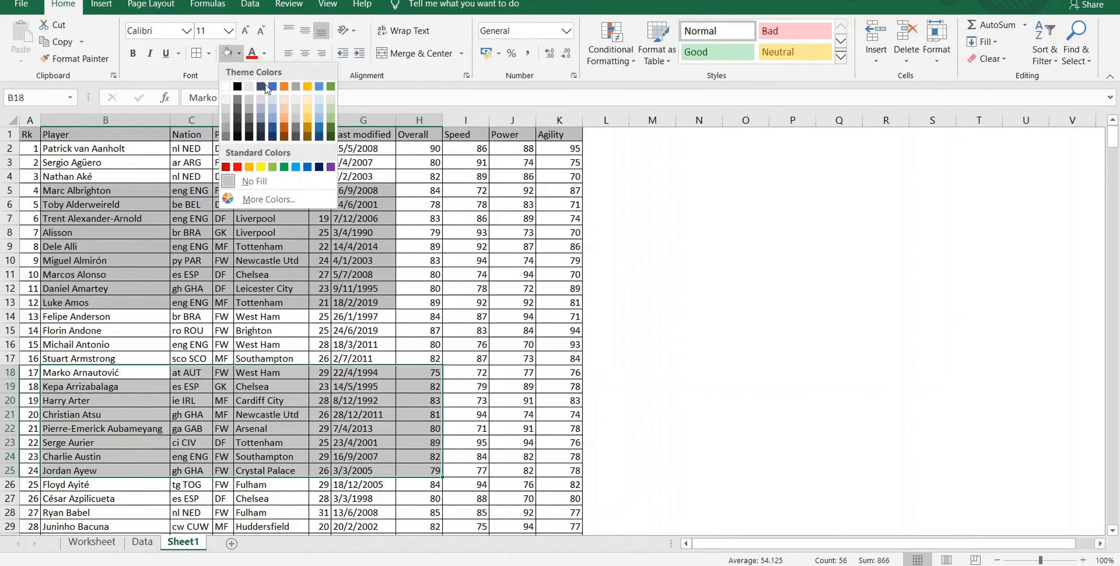
pyautogui.click(320, 119)
# Step: Fill the Power column cells J7:J127 with a dark theme colour
pyautogui.click(513, 218)
pyautogui.moveTo(512, 278); pyautogui.dragTo(516, 519)
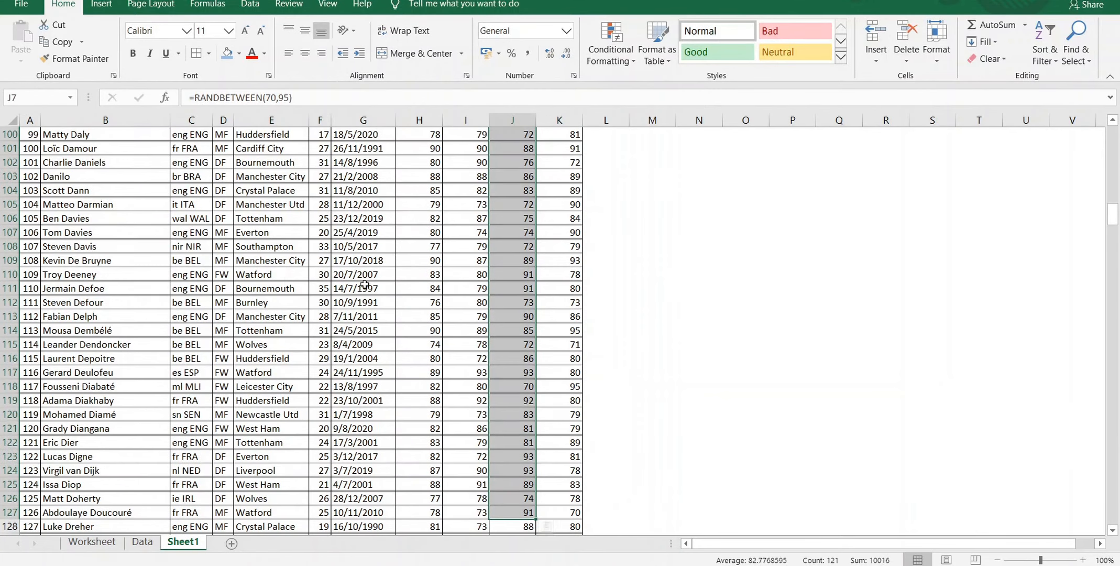
pyautogui.click(239, 53)
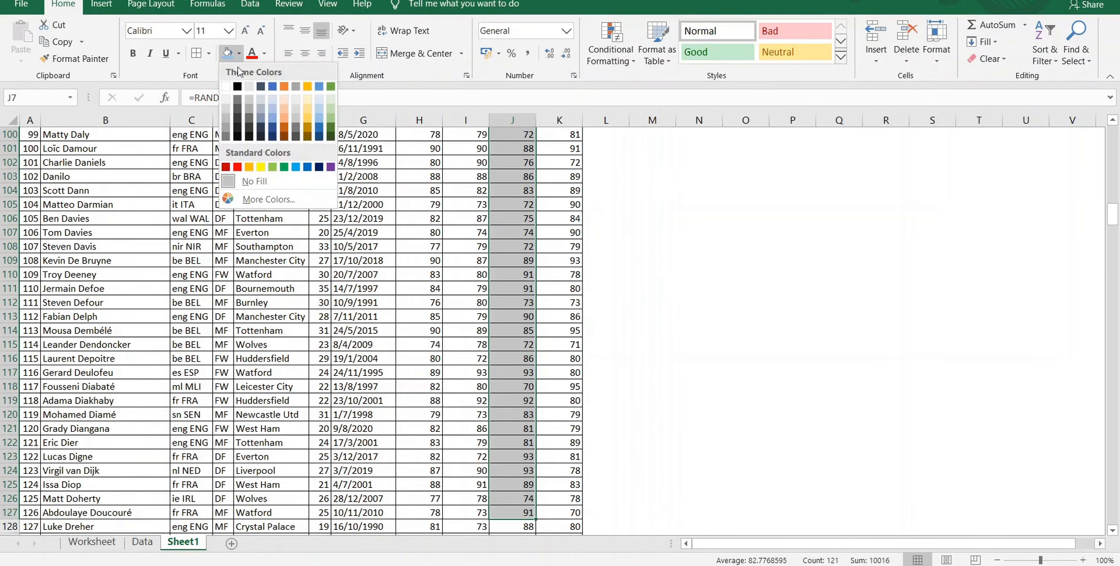
pyautogui.click(232, 133)
pyautogui.scroll(20, 84, 191)
pyautogui.moveTo(70, 332); pyautogui.dragTo(436, 474)
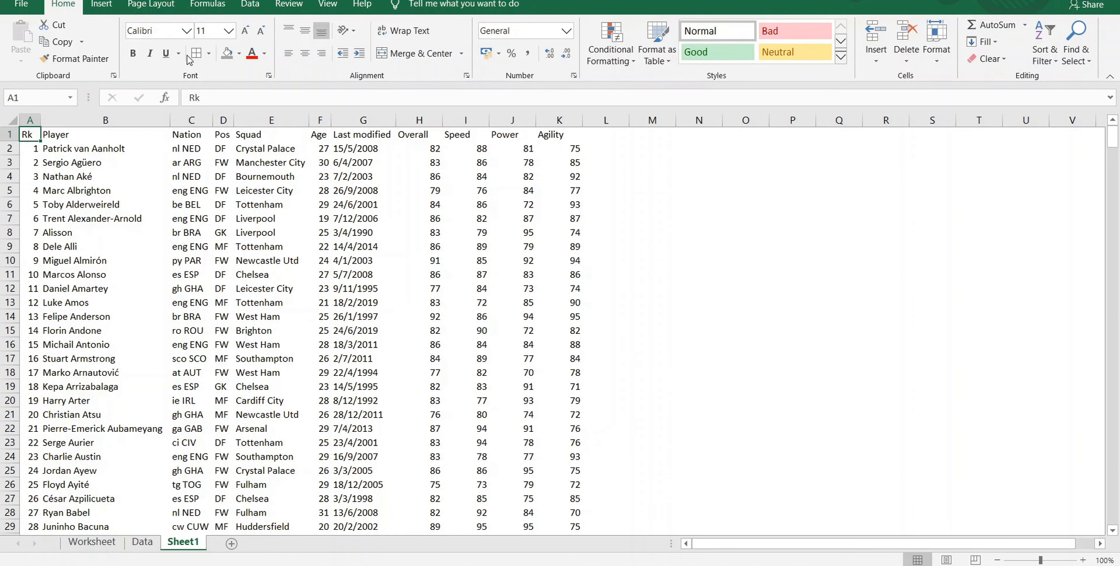
# Step: Convert the whole player data range A1:K509 into an Excel table with a header row
pyautogui.hotkey('ctrl', 'shift', 'End')
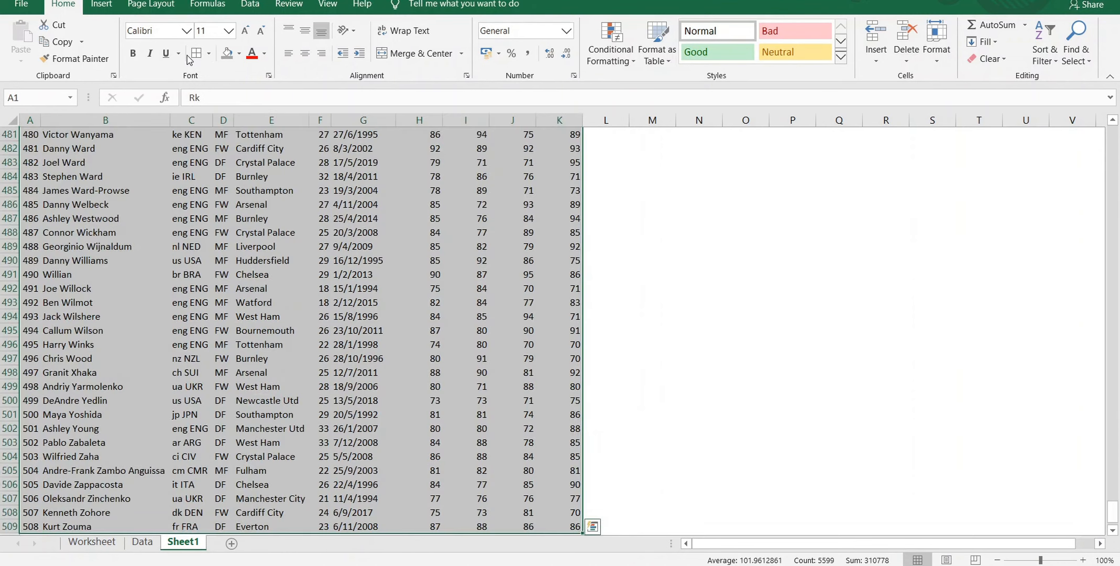
pyautogui.hotkey('ctrl', 't')
pyautogui.press('Return')
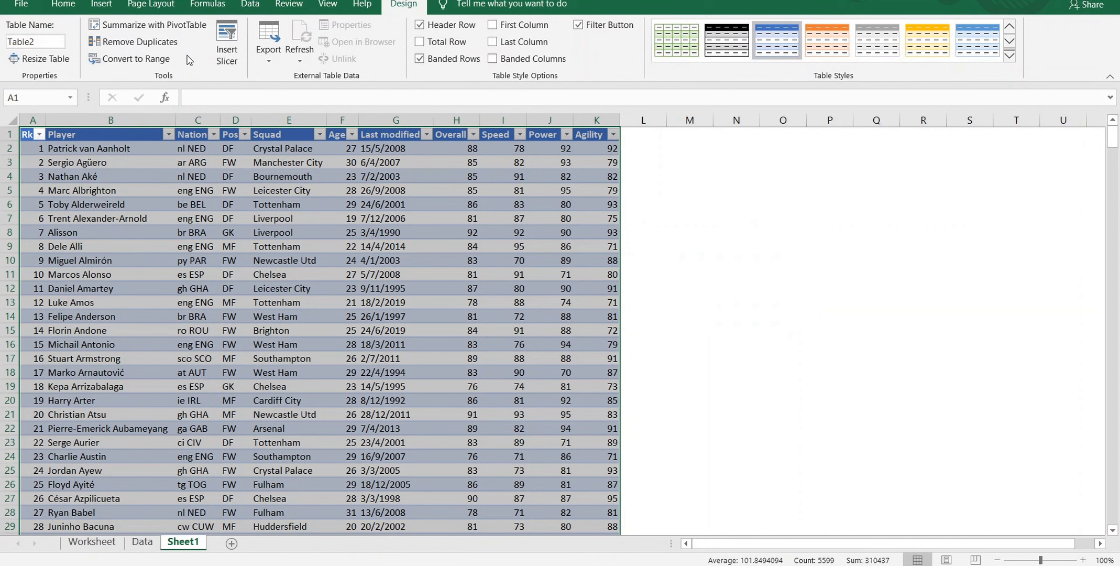